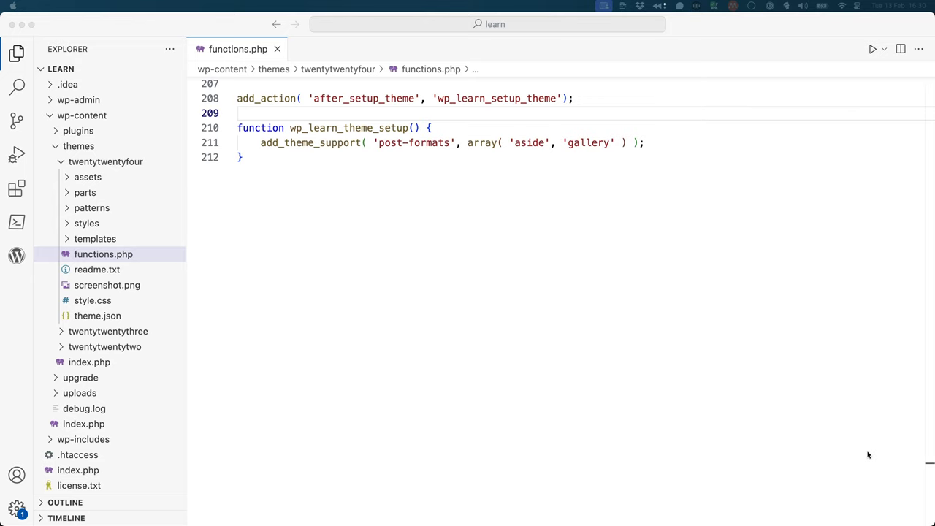
# Step: Add a priority argument of 11 to the after_setup_theme add_action on line 208
pyautogui.click(685, 99)
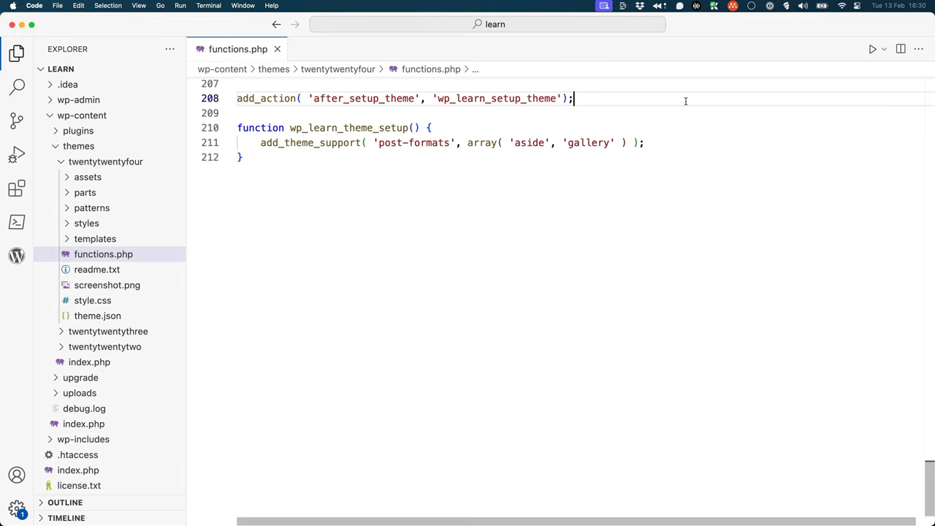
pyautogui.press('Left')
pyautogui.press('Left')
pyautogui.write(', ')
pyautogui.write('1')
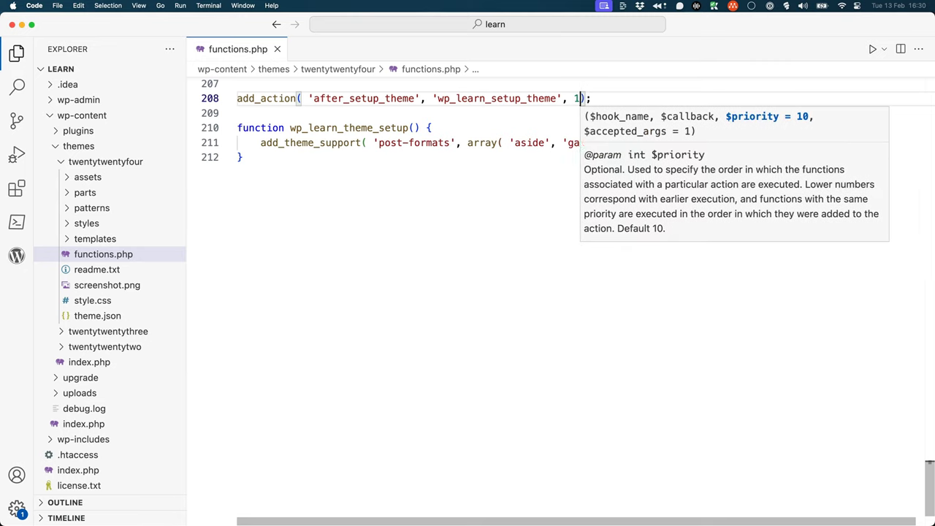
pyautogui.write('1')
pyautogui.click(733, 99)
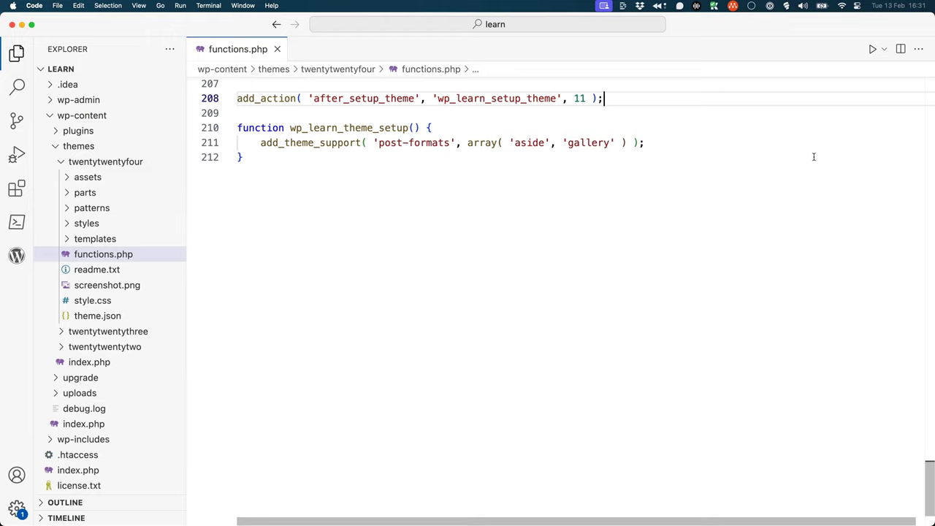
# Step: Change that add_action priority from 11 to 9999
pyautogui.click(582, 99)
pyautogui.doubleClick(582, 99)
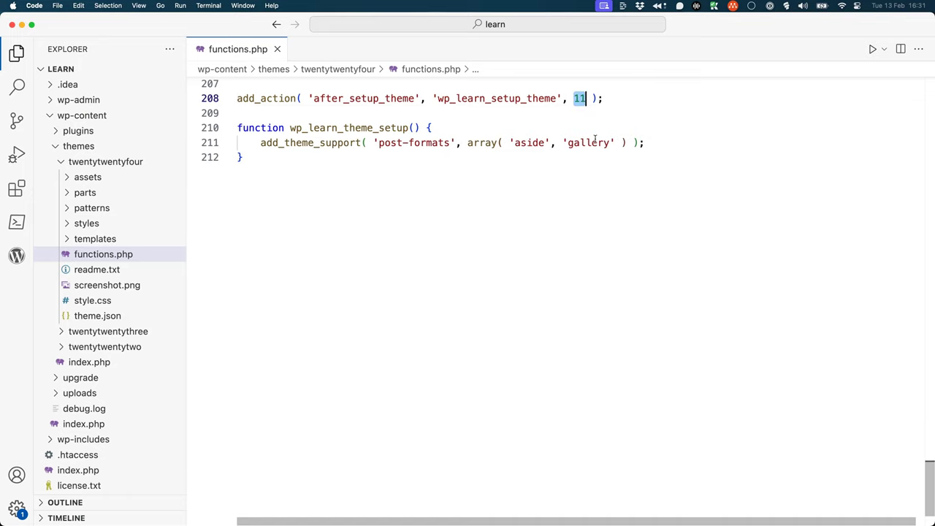
pyautogui.write('9')
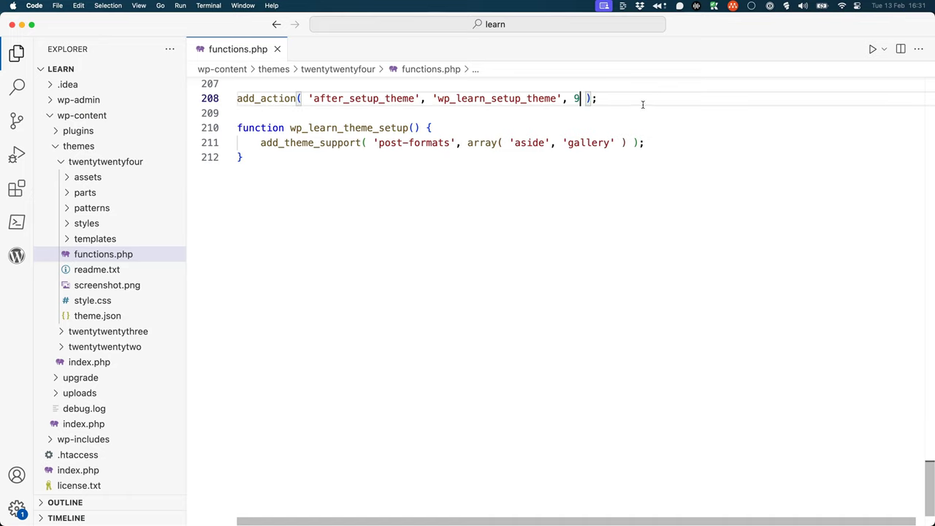
pyautogui.click(642, 100)
pyautogui.click(581, 99)
pyautogui.write('99')
pyautogui.write('99')
pyautogui.click(629, 97)
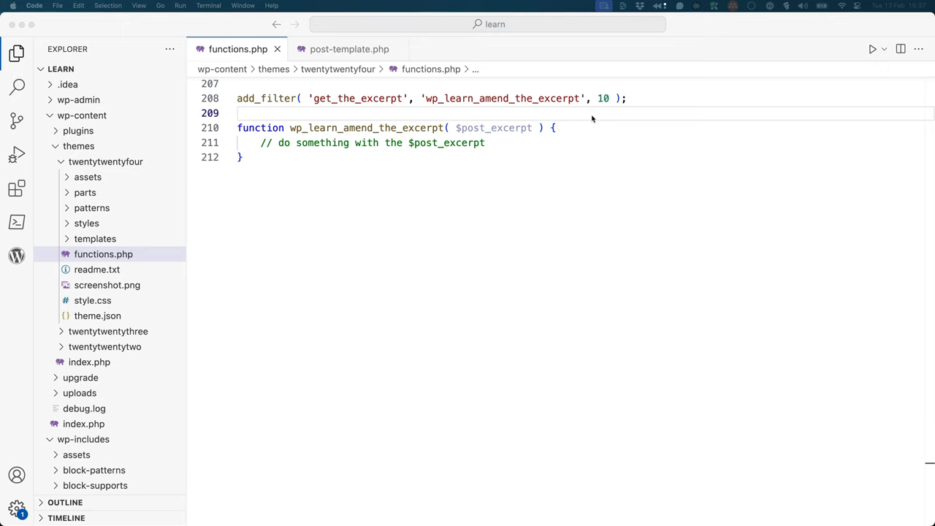
# Step: Give the get_the_excerpt filter 2 accepted args, adding a $post parameter and comment mention
pyautogui.click(611, 99)
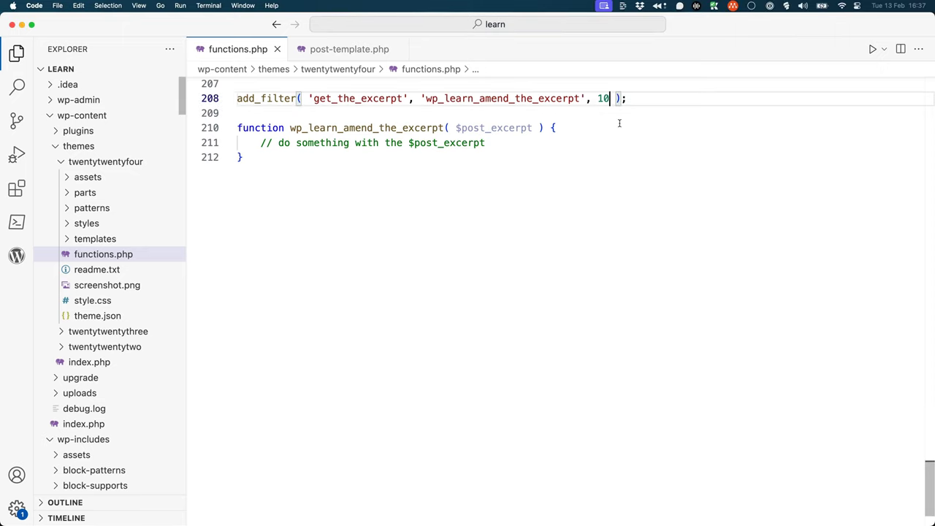
pyautogui.write(', 2')
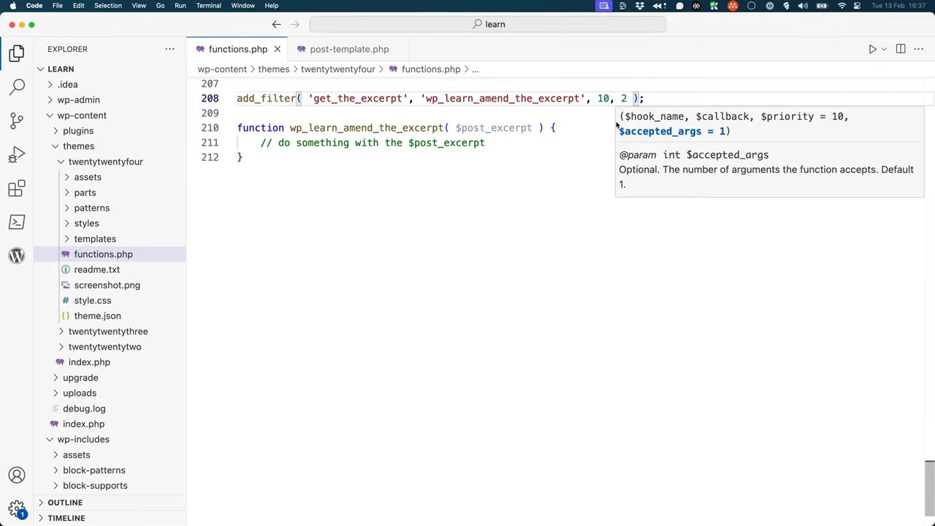
pyautogui.click(593, 128)
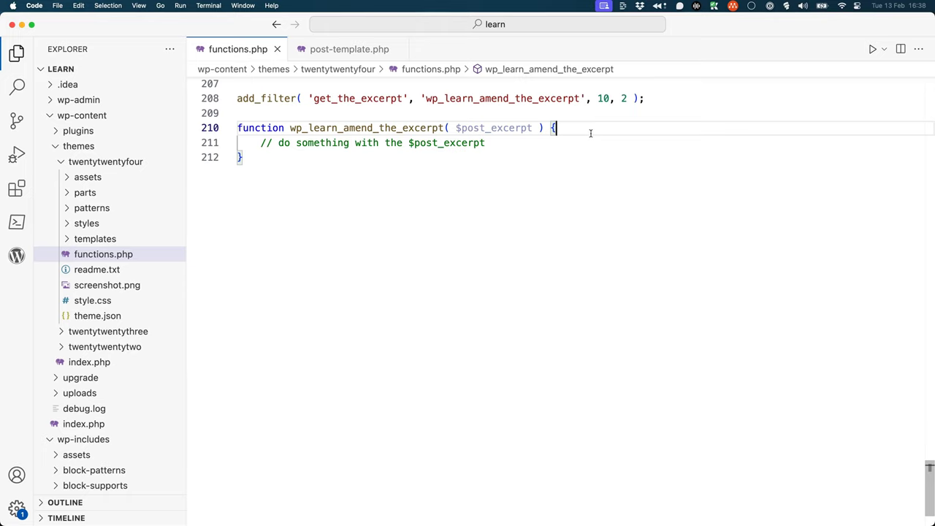
pyautogui.click(535, 130)
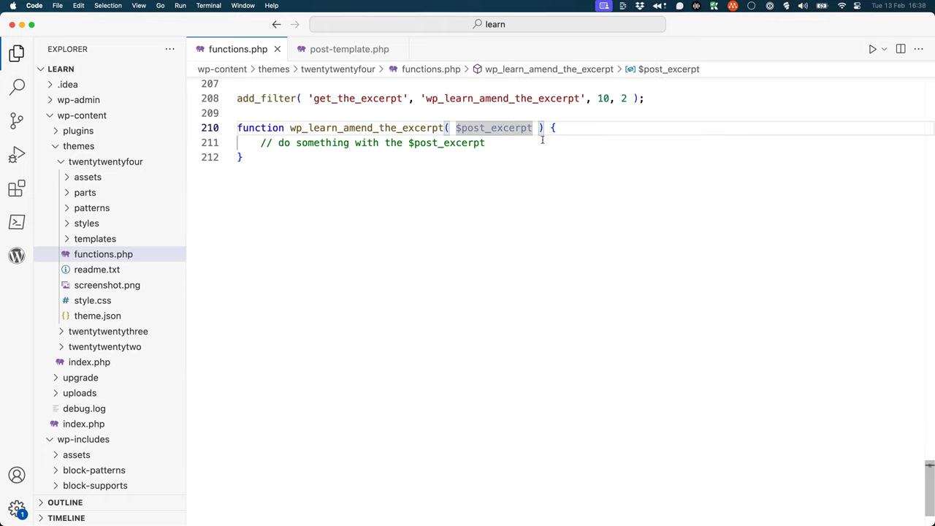
pyautogui.write(', $post')
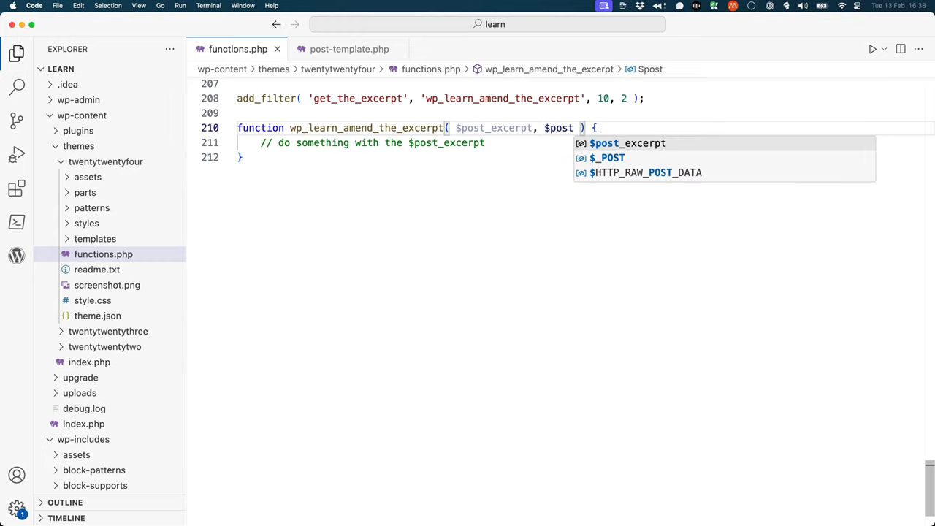
pyautogui.click(504, 143)
pyautogui.write('an')
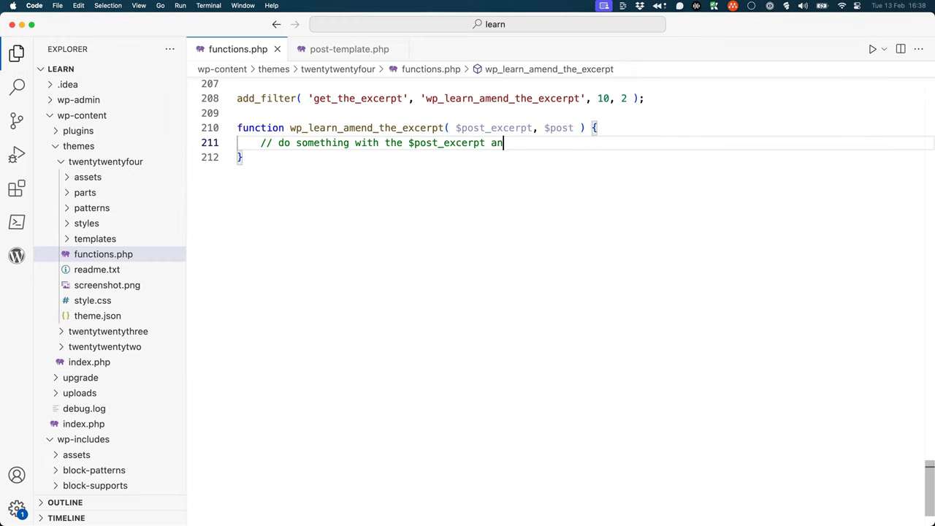
pyautogui.write('d the $post')
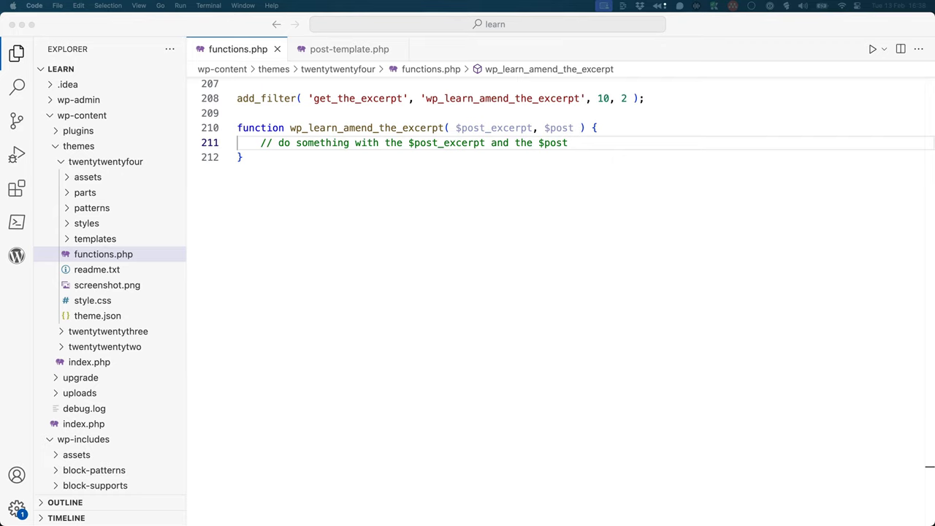
# Step: Replace the filter and function block with the pasted priority-11 verification code
pyautogui.click(255, 159)
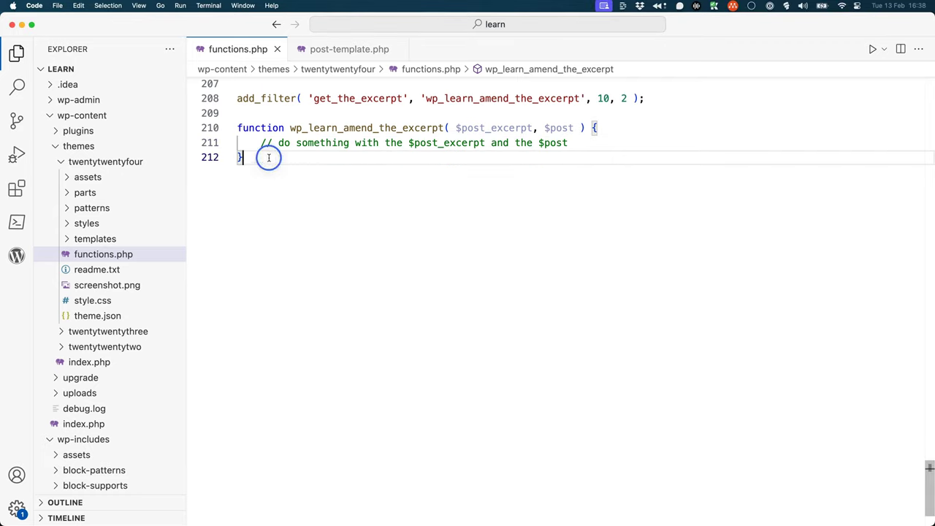
pyautogui.moveTo(269, 159); pyautogui.dragTo(229, 100)
pyautogui.write("add_filter( 'get_the_excerpt', 'wp_learn_amend_the_excerpt', 11 ); function wp_learn_amend_the_excerpt( $post_excerpt ) {     $additional_content = '<p>Verified by Search Engine</p>';     $post_excerpt       = $post_excerpt . $additional_content;      return $post_excerpt; }")
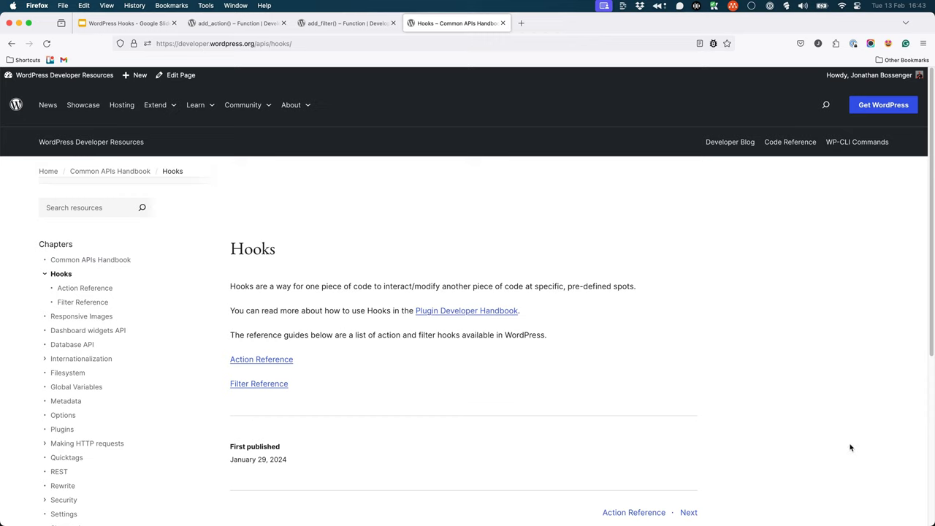
# Step: Open Action Reference in a new tab and scroll to the actions table
pyautogui.keyDown('super'); pyautogui.click(261, 358); pyautogui.keyUp('super')
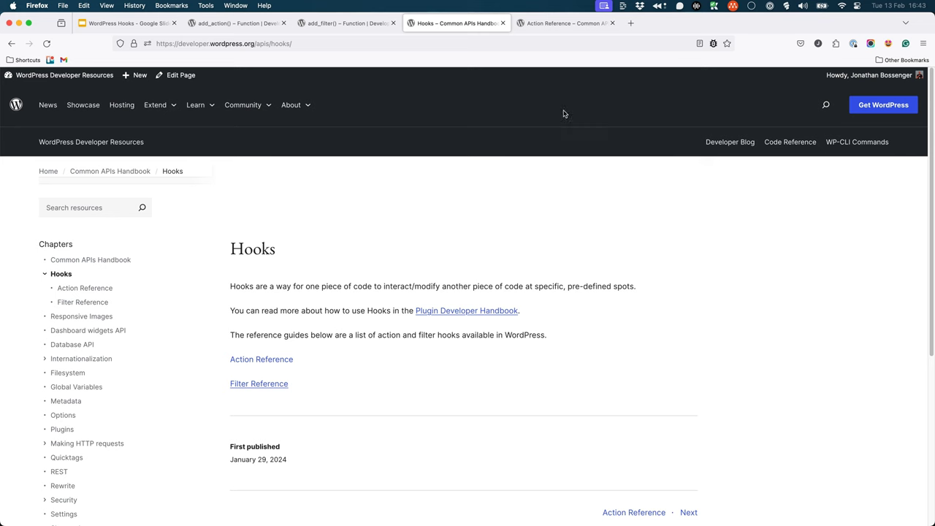
pyautogui.click(551, 27)
pyautogui.scroll(-2, 671, 284)
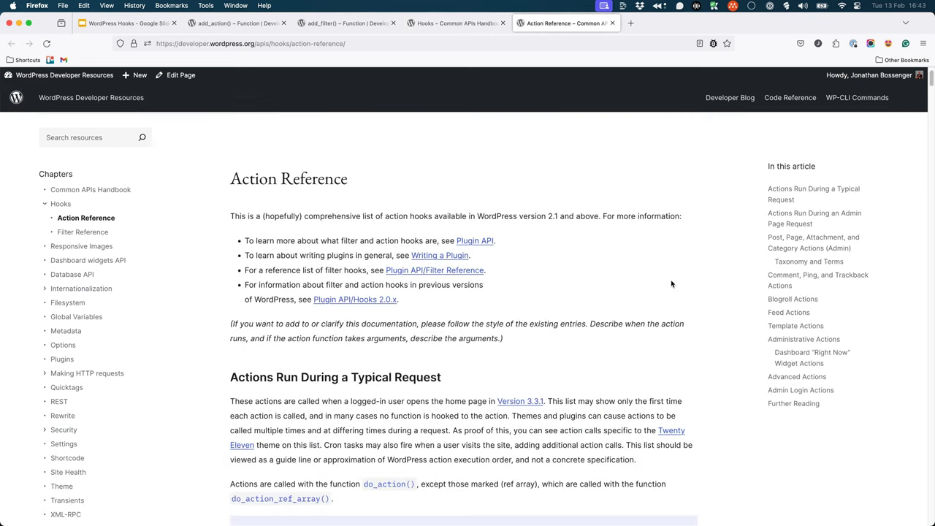
pyautogui.scroll(-2, 671, 284)
pyautogui.scroll(-2, 671, 284)
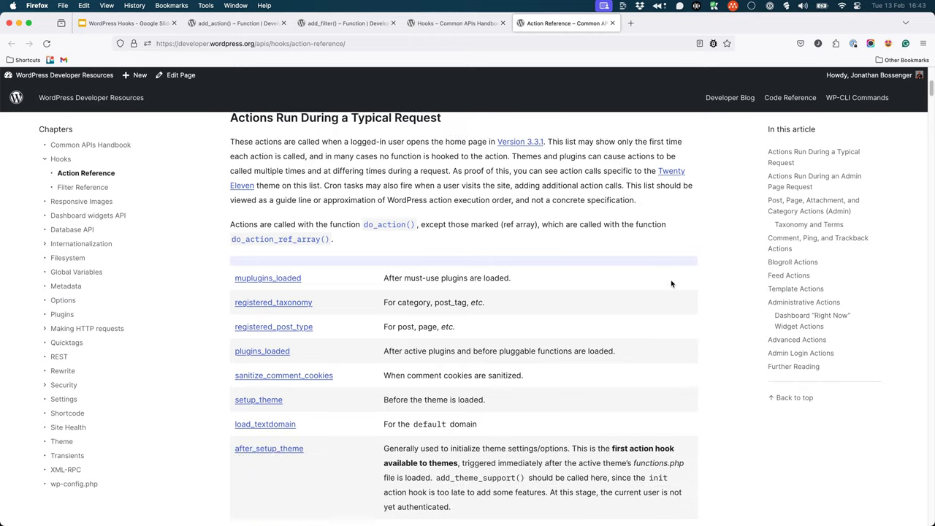
pyautogui.scroll(-1, 671, 284)
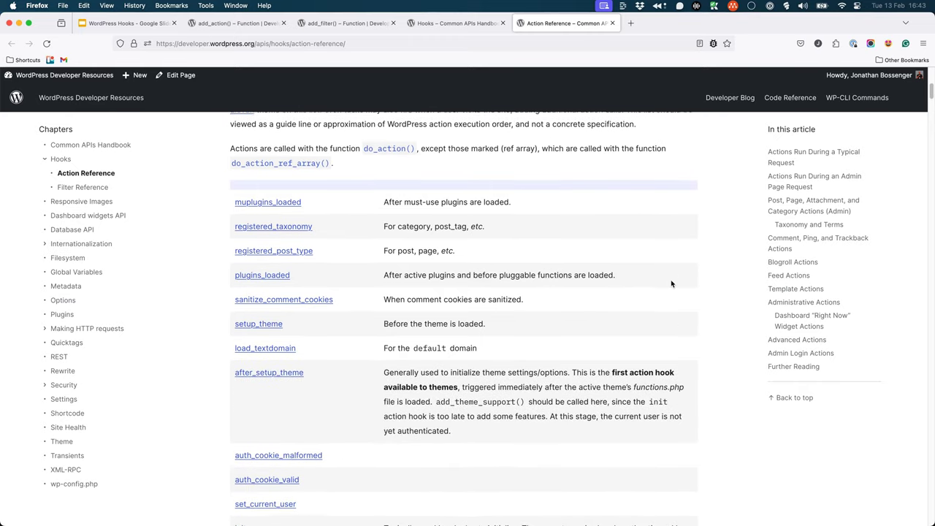
pyautogui.scroll(-1, 671, 284)
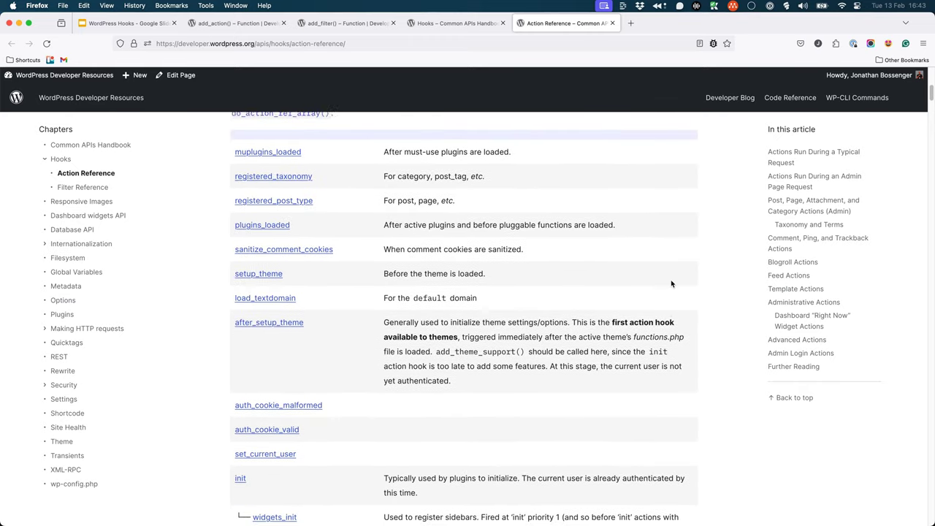
pyautogui.scroll(-1, 671, 284)
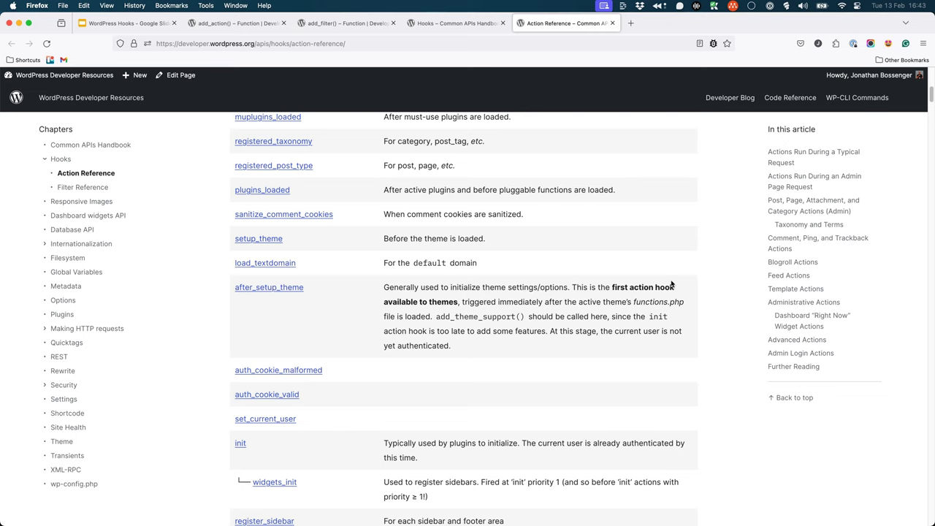